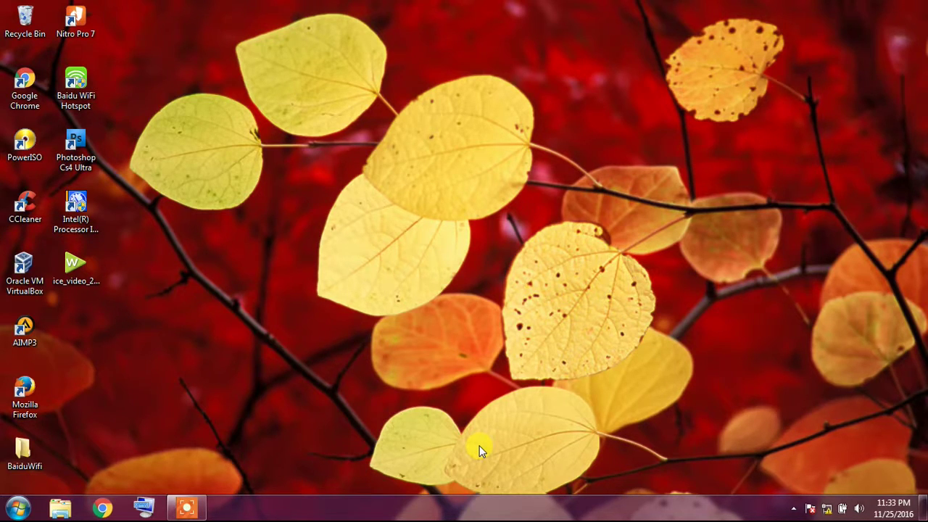
- Search the installed programs for "update" and launch Update Manager-2.4
{"action": "key", "text": "super+e"}
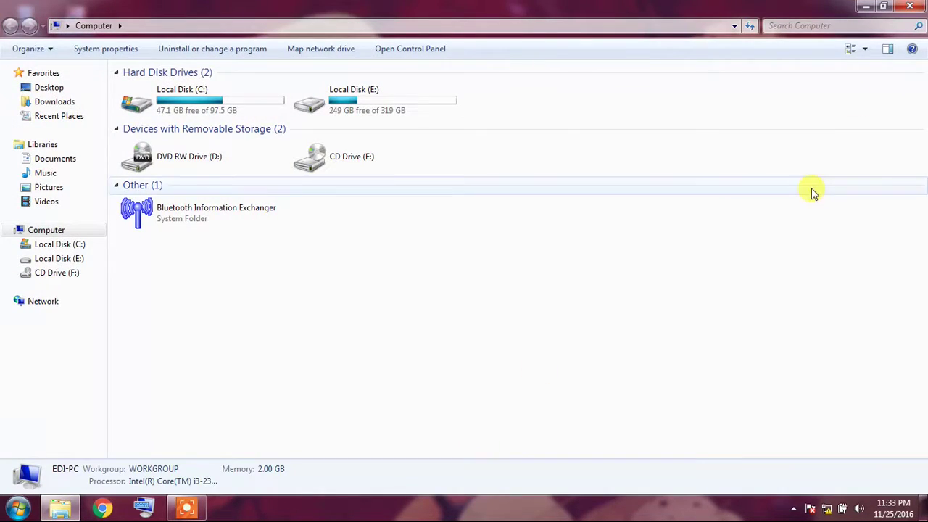
{"action": "left_click", "coordinate": [910, 6]}
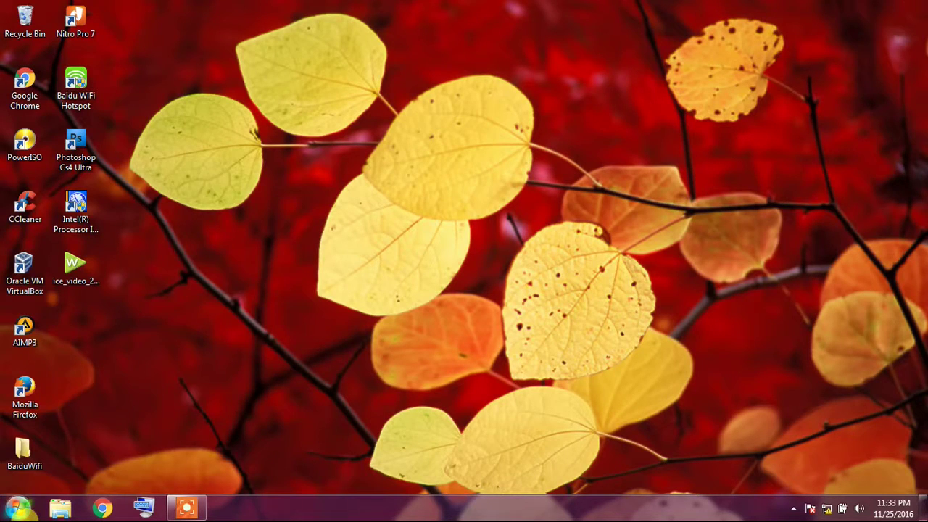
{"action": "left_click", "coordinate": [17, 508]}
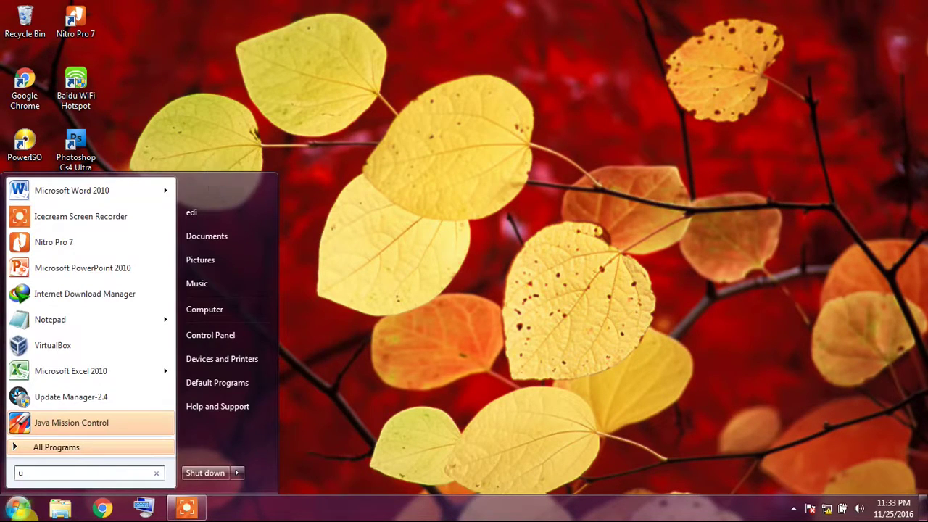
{"action": "type", "text": "update"}
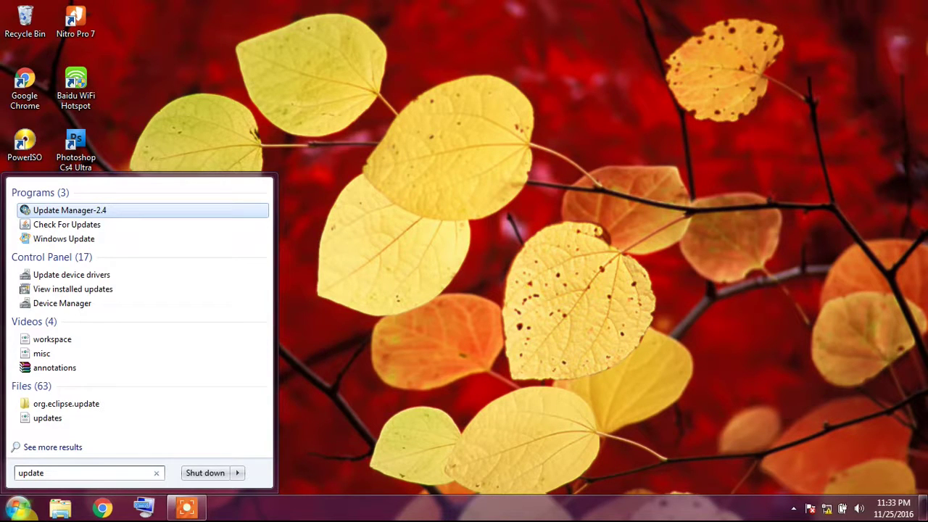
{"action": "key", "text": "Return"}
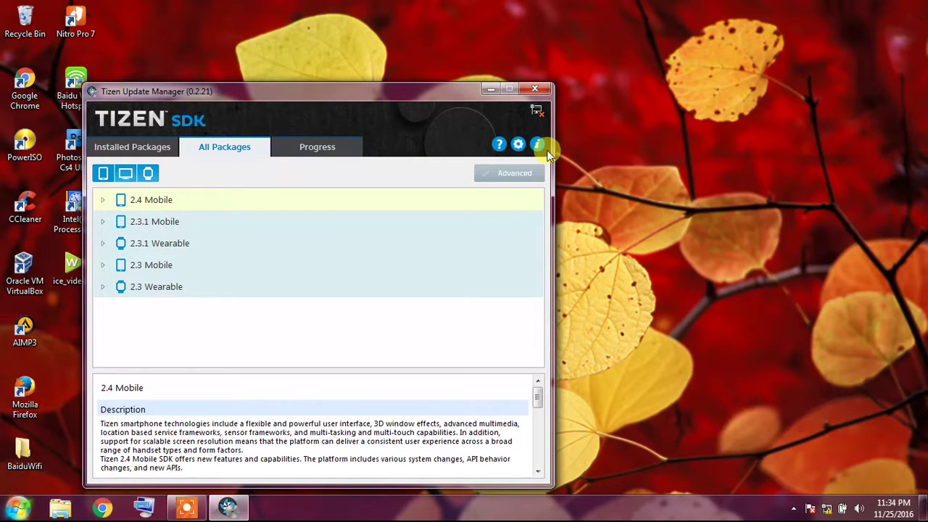
- Open the Update Manager configuration and change the install option from Package Server to SDK Image
{"action": "left_click", "coordinate": [519, 147]}
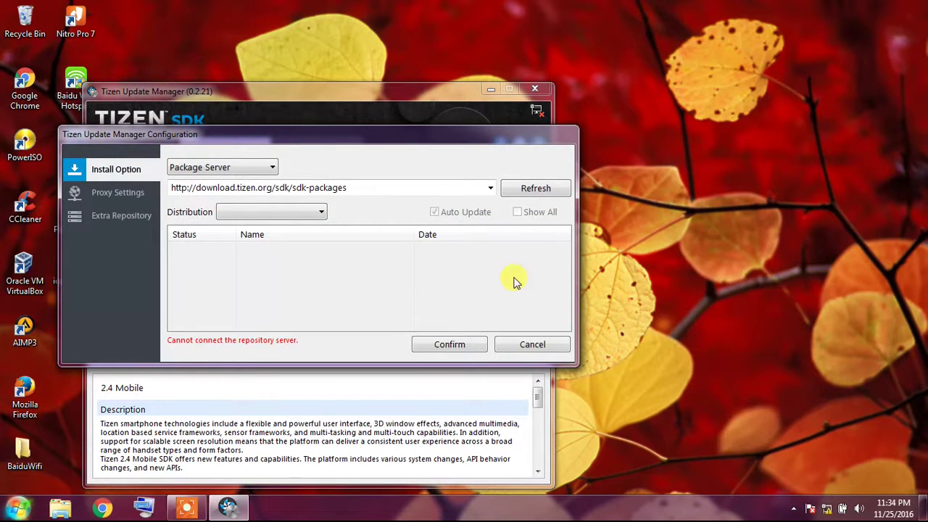
{"action": "left_click_drag", "start_coordinate": [455, 137], "coordinate": [830, 267]}
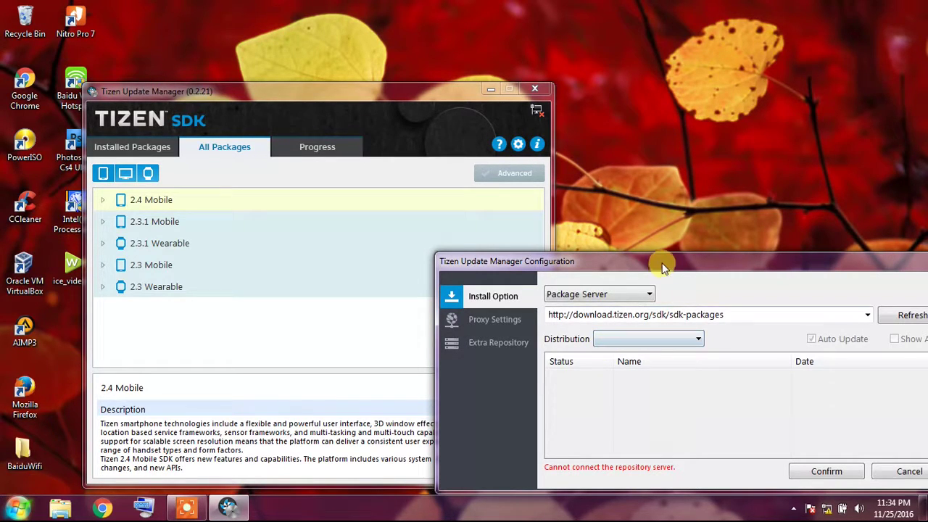
{"action": "left_click_drag", "start_coordinate": [662, 263], "coordinate": [482, 184]}
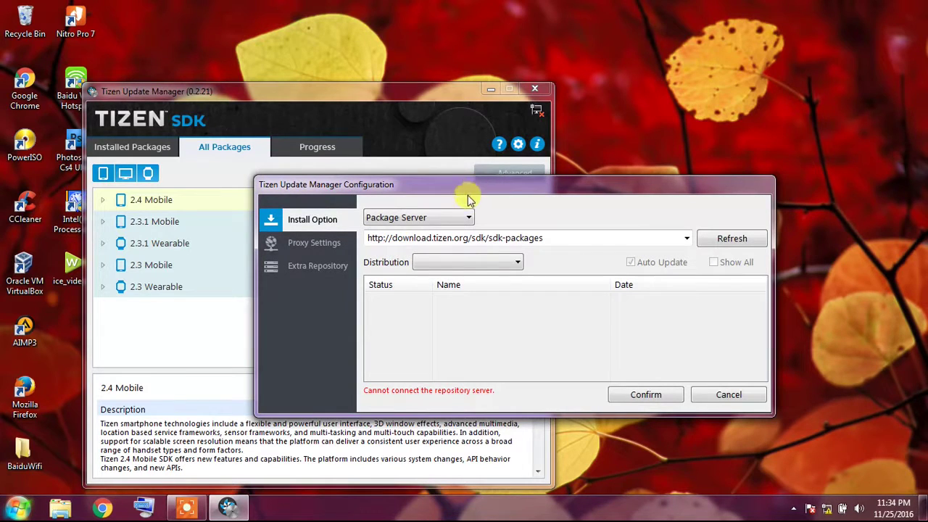
{"action": "left_click", "coordinate": [466, 218]}
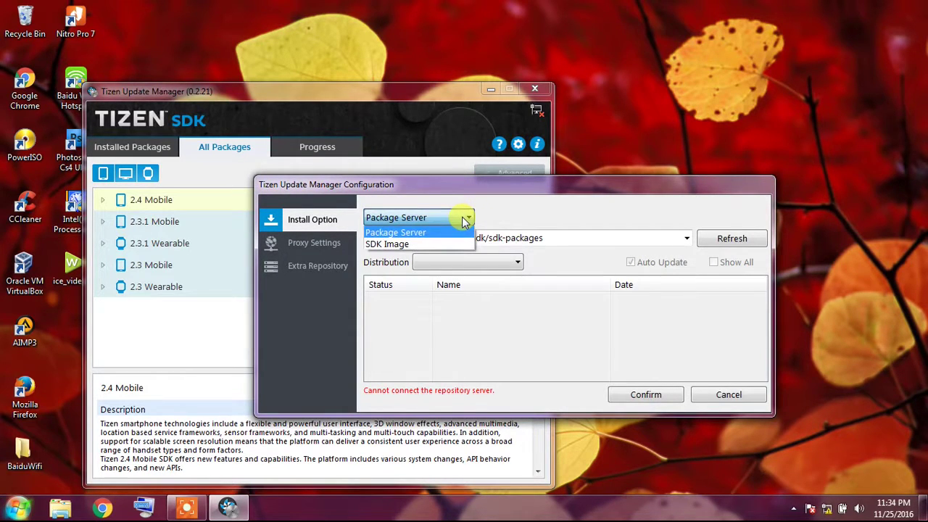
{"action": "left_click", "coordinate": [454, 248]}
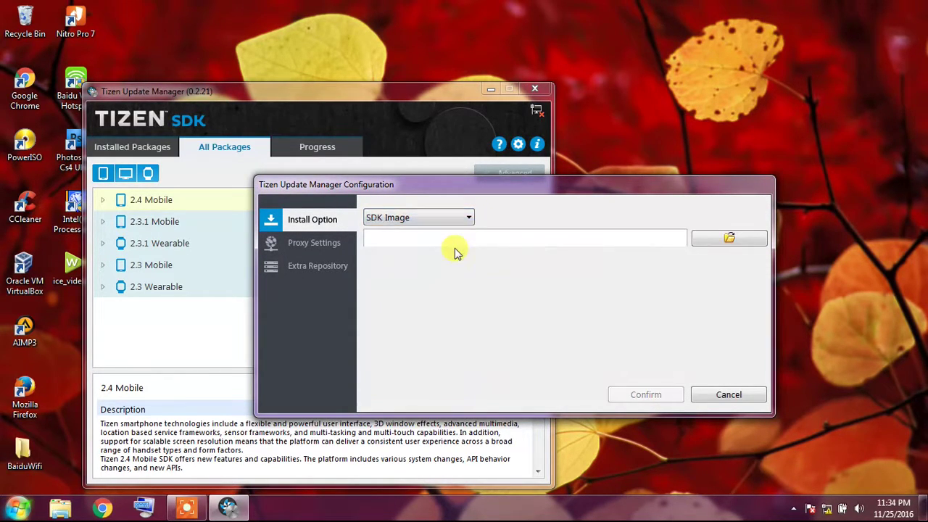
- Apply tizen-sdk-image-TizenSDK_2.4.0-windows32 from Downloads\Programs\tool tizen as the SDK image, agreeing to uninstall all installed packages
{"action": "left_click", "coordinate": [701, 239]}
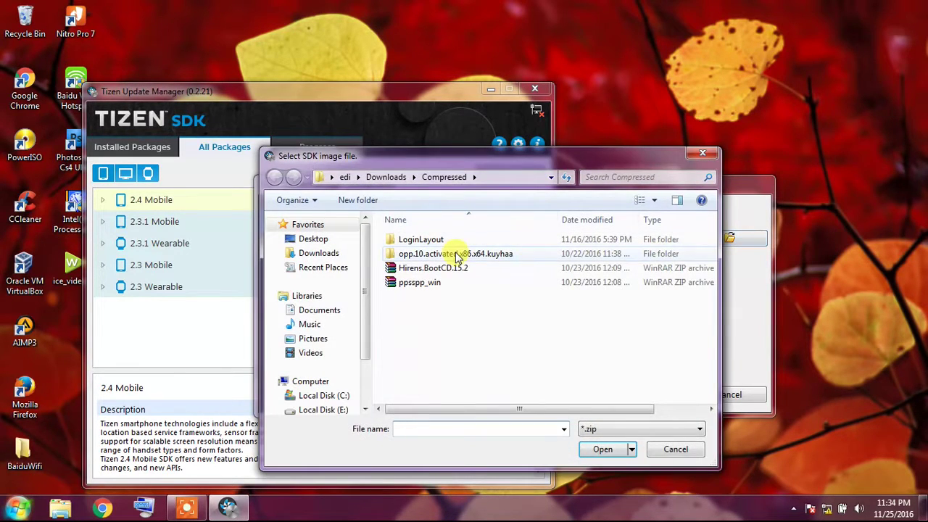
{"action": "left_click", "coordinate": [335, 252]}
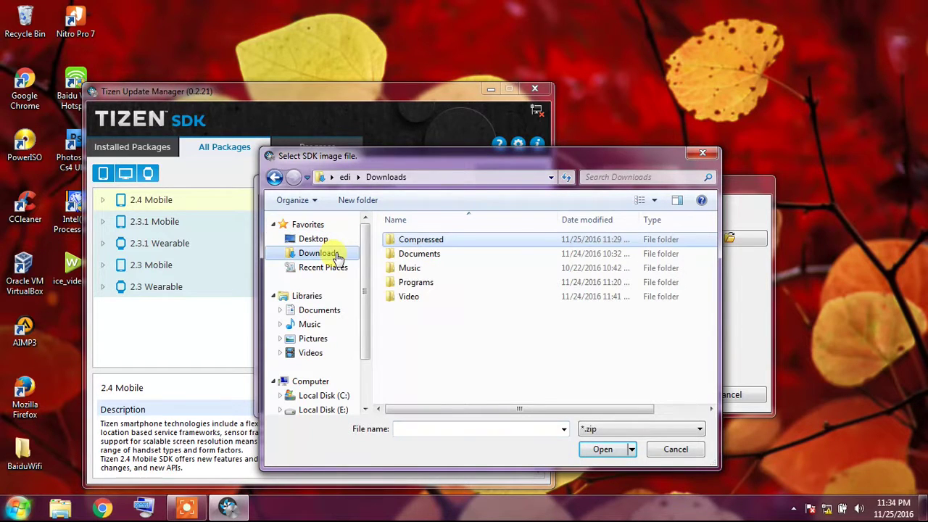
{"action": "double_click", "coordinate": [431, 283]}
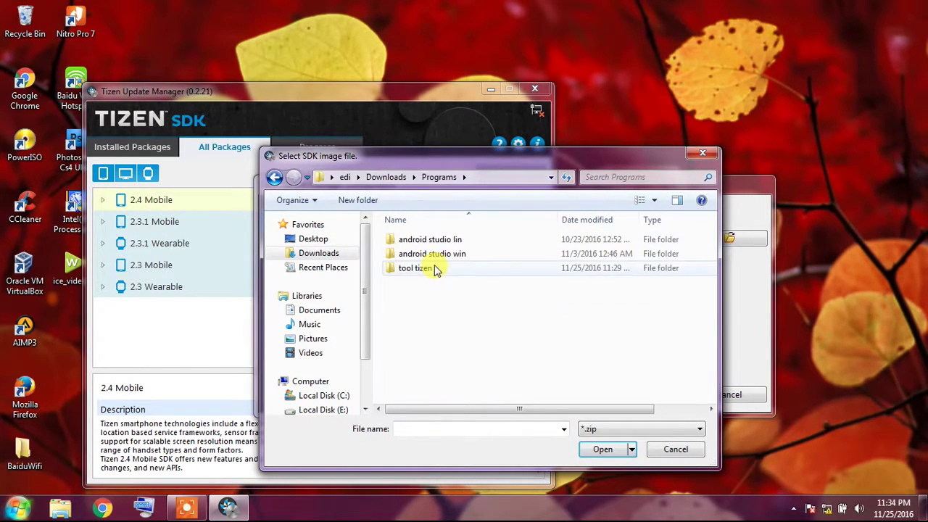
{"action": "double_click", "coordinate": [433, 268]}
{"action": "left_click", "coordinate": [460, 242]}
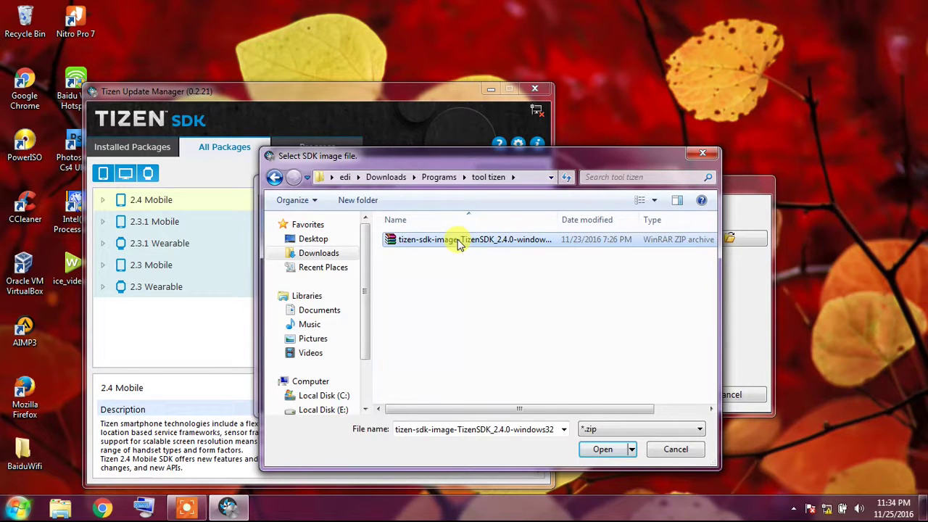
{"action": "left_click", "coordinate": [602, 450]}
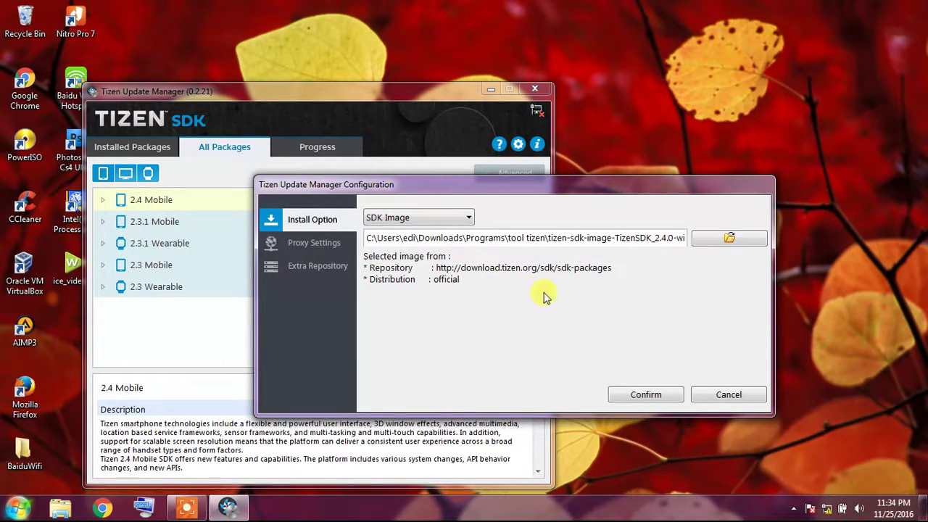
{"action": "left_click", "coordinate": [636, 397]}
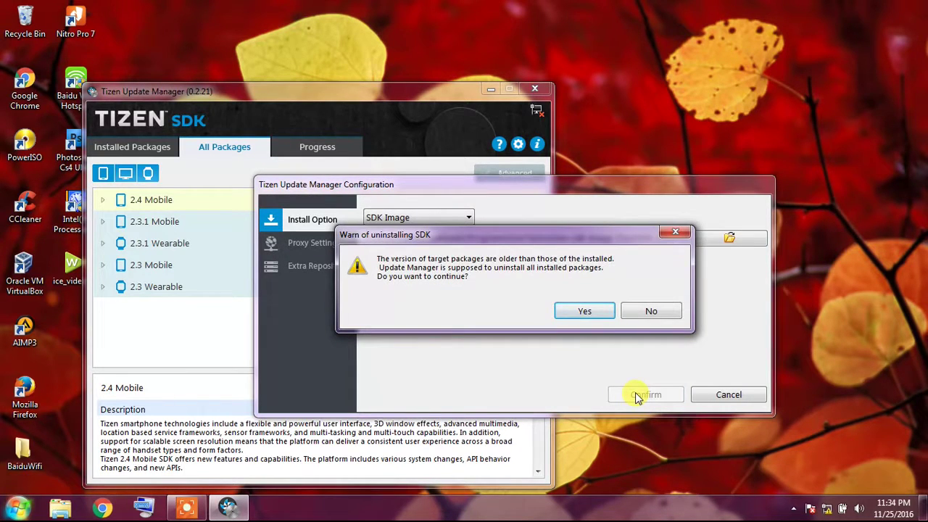
{"action": "left_click", "coordinate": [586, 312]}
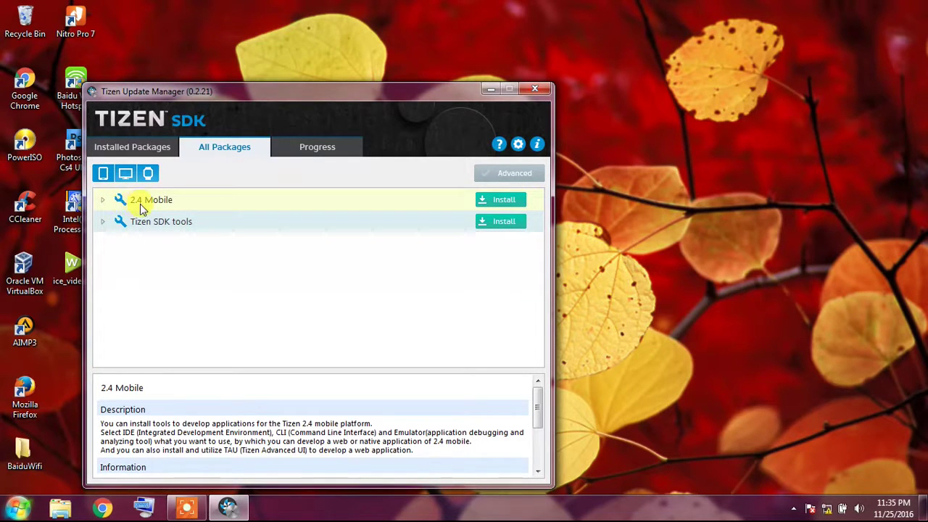
- Install the whole 2.4 Mobile package group and agree to the Emulator manager license
{"action": "left_click", "coordinate": [102, 201]}
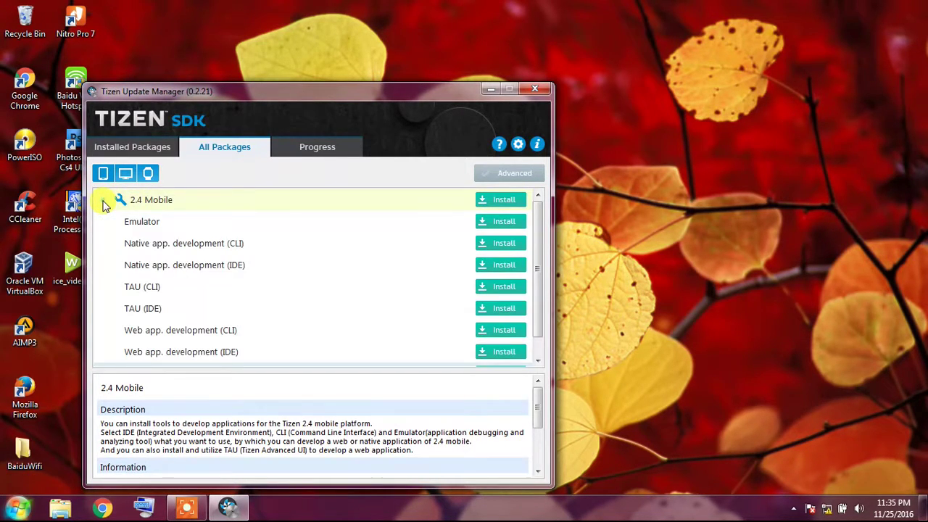
{"action": "left_click", "coordinate": [103, 202]}
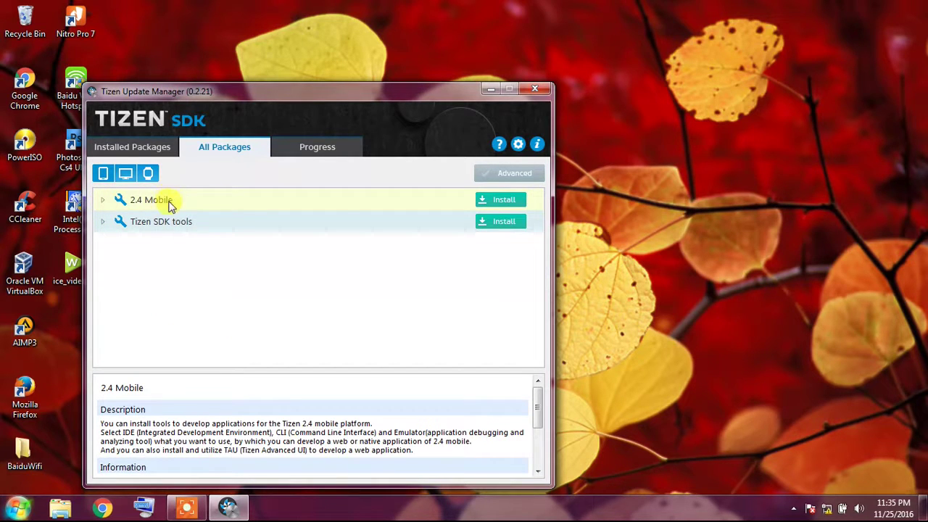
{"action": "left_click", "coordinate": [504, 201]}
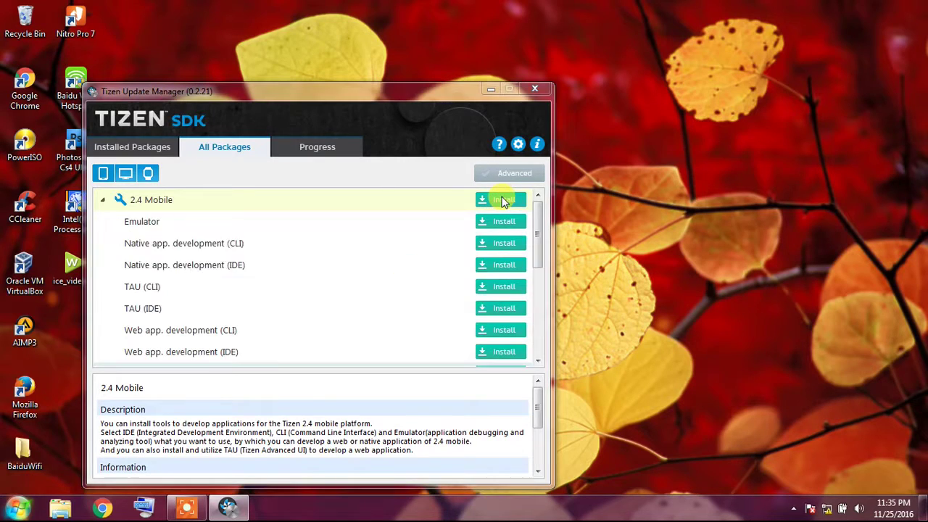
{"action": "left_click", "coordinate": [504, 201]}
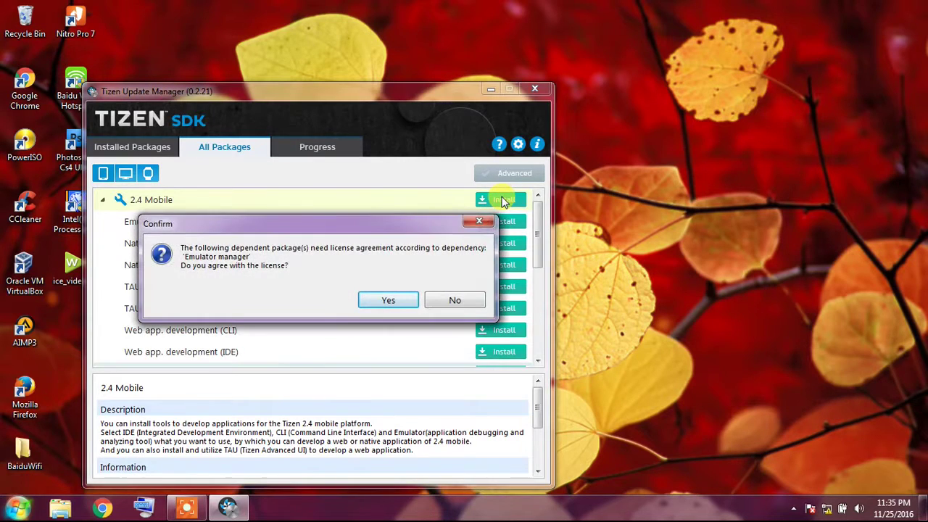
{"action": "left_click", "coordinate": [389, 302]}
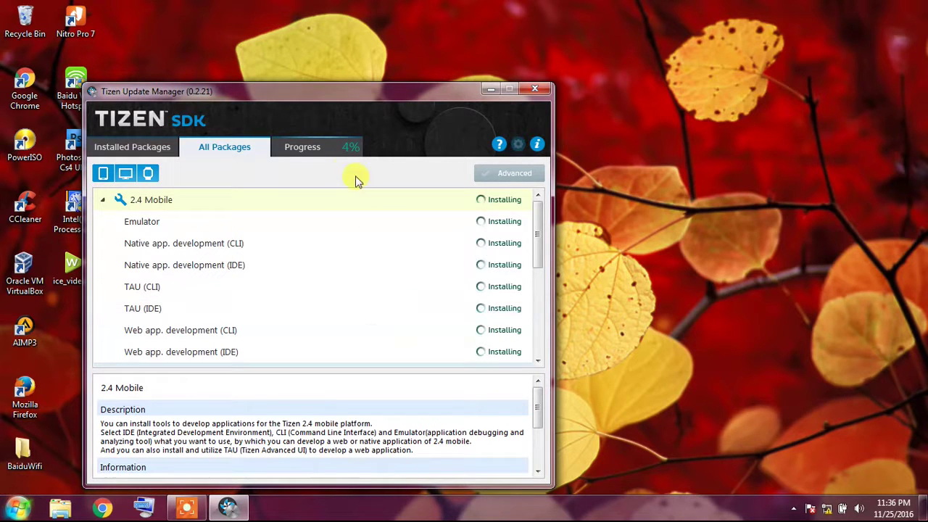
- Check the installation progress of the individual packages, and minimize the Update Manager window
{"action": "left_click", "coordinate": [330, 142]}
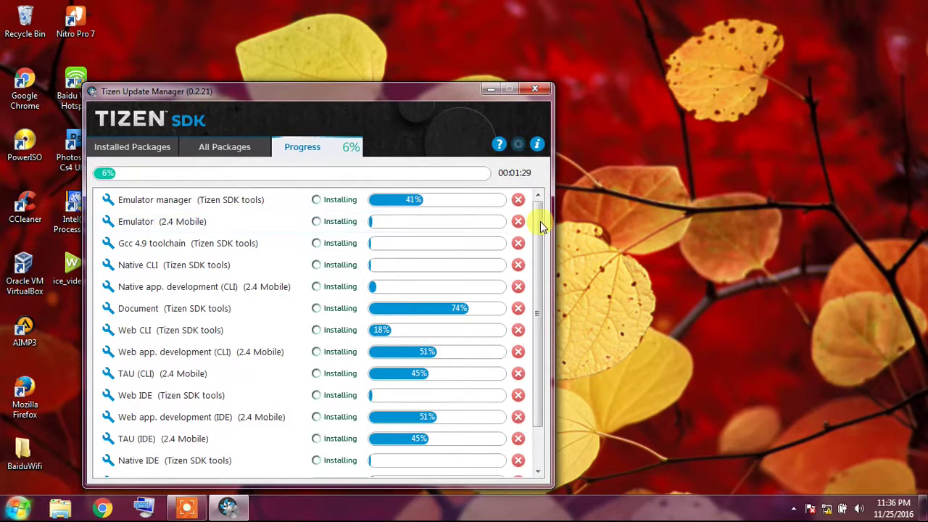
{"action": "left_click_drag", "start_coordinate": [540, 221], "coordinate": [542, 294]}
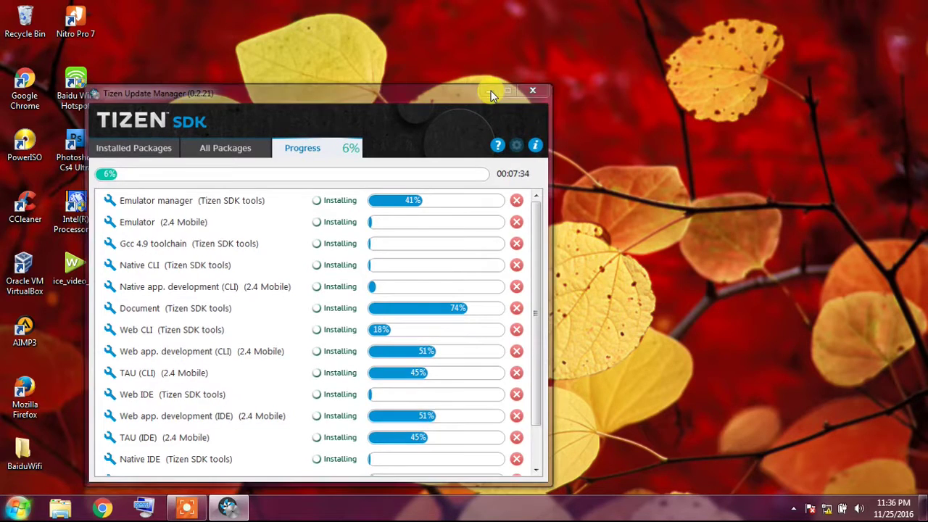
{"action": "left_click", "coordinate": [491, 91]}
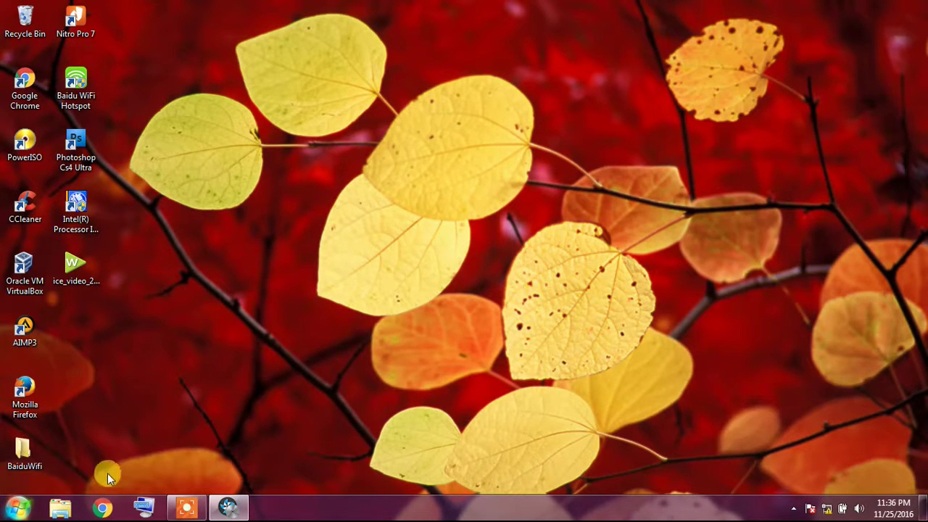
- Switch to Windows Explorer and examine the tizen-sdk-image-TizenSDK_2.4.0-windows32 archive in Downloads\Programs\tool tizen
{"action": "left_click", "coordinate": [58, 508]}
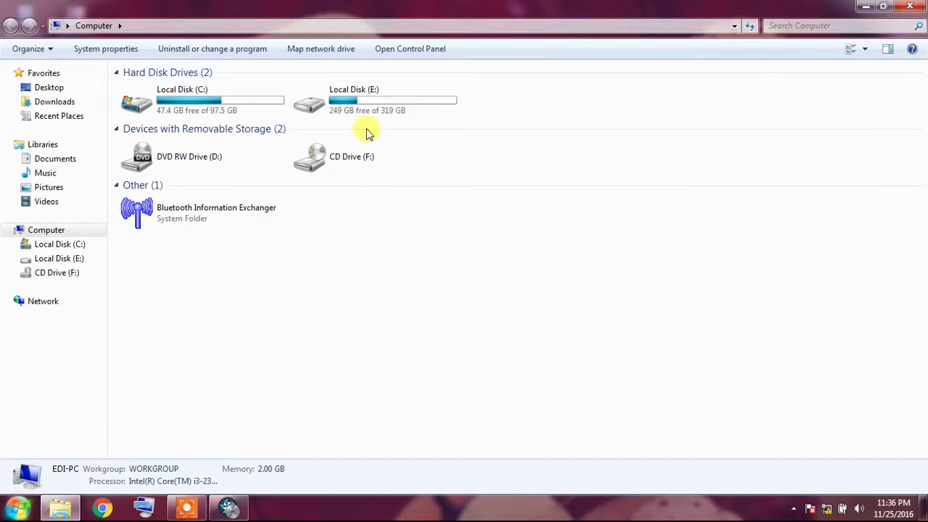
{"action": "left_click", "coordinate": [59, 102]}
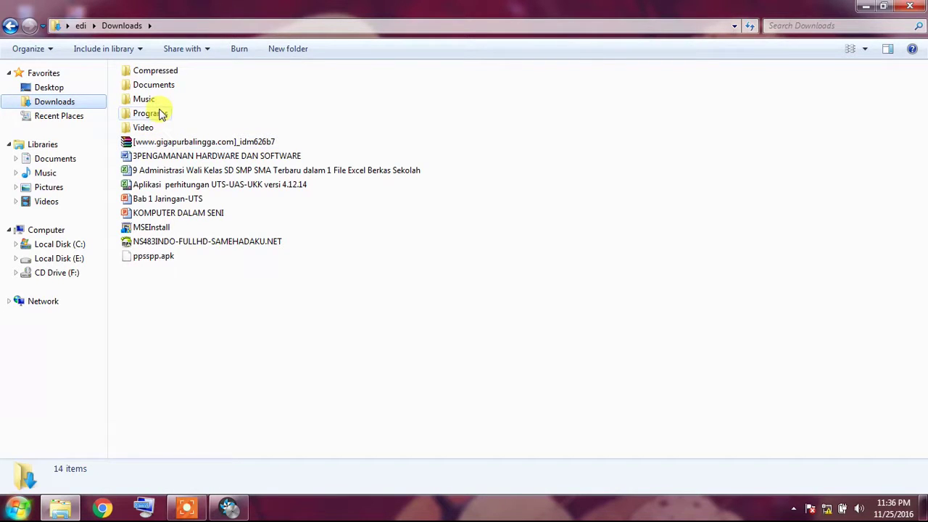
{"action": "double_click", "coordinate": [160, 113]}
{"action": "double_click", "coordinate": [158, 99]}
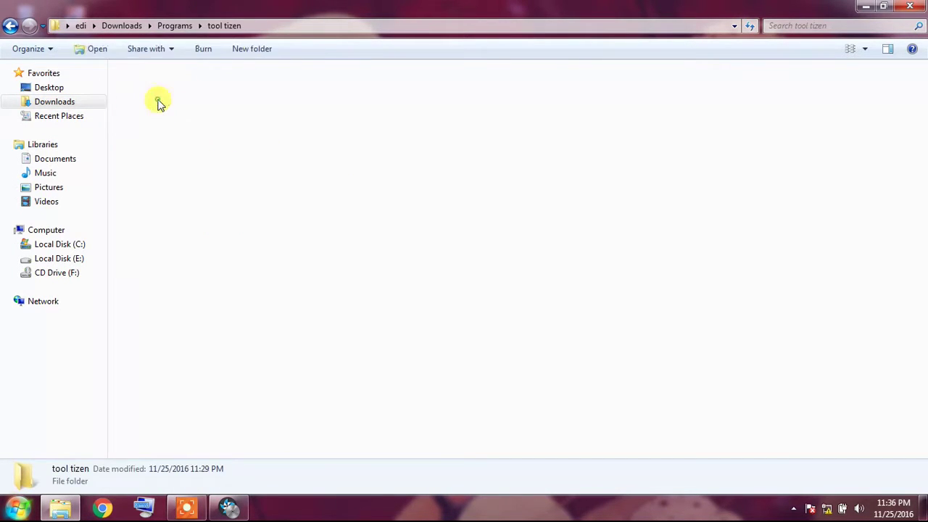
{"action": "left_click", "coordinate": [181, 156]}
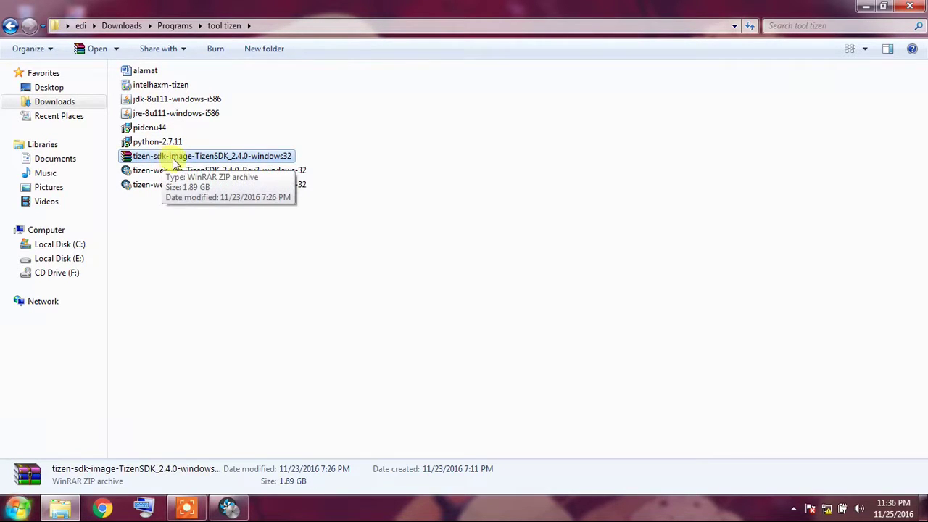
{"action": "left_click", "coordinate": [243, 156]}
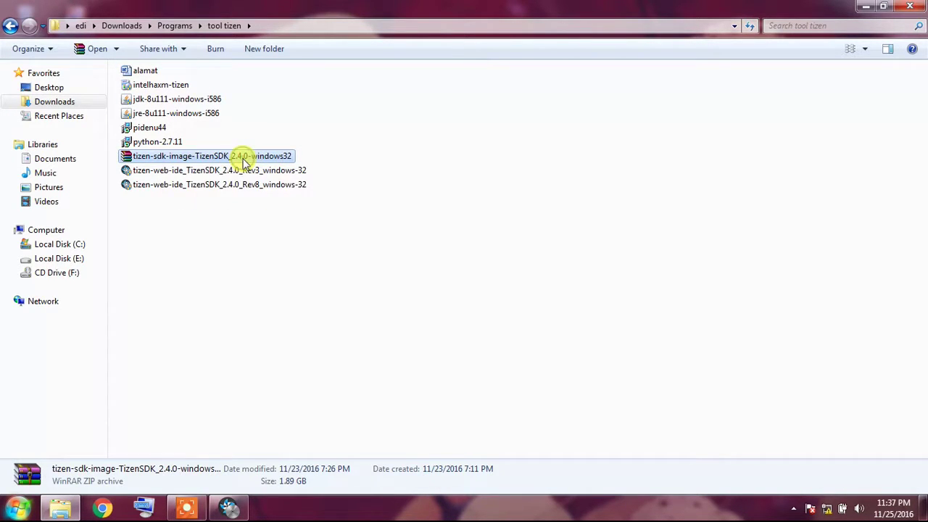
{"action": "left_click", "coordinate": [379, 292]}
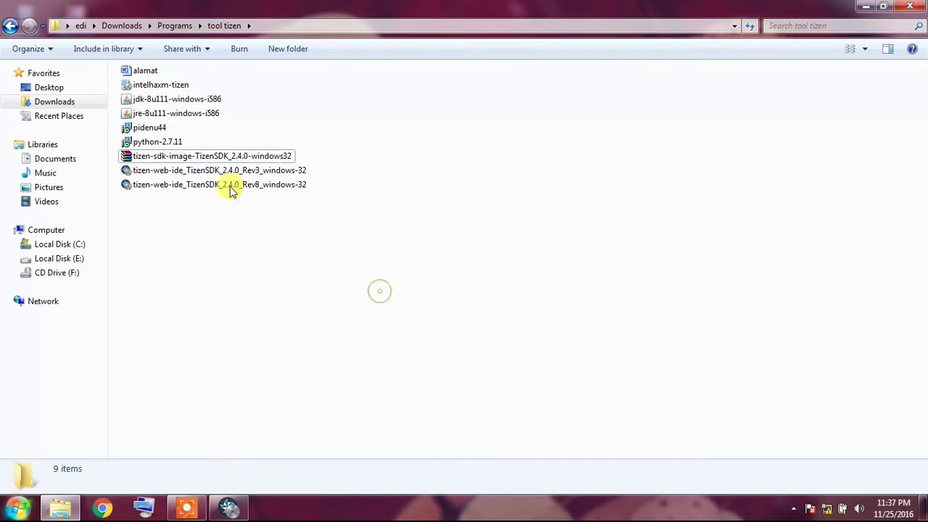
{"action": "left_click", "coordinate": [210, 161]}
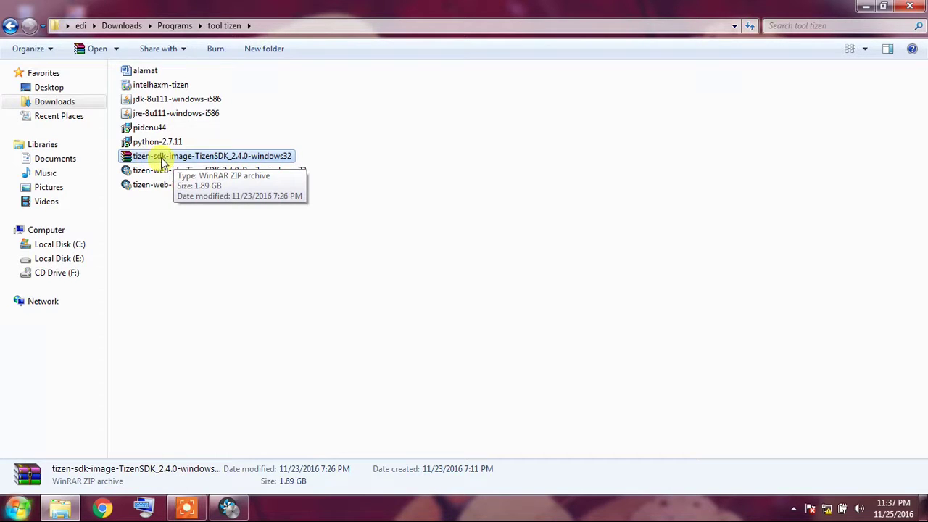
- Return to Tizen Update Manager and check the installation status in the progress view and the list of all packages
{"action": "left_click", "coordinate": [224, 512]}
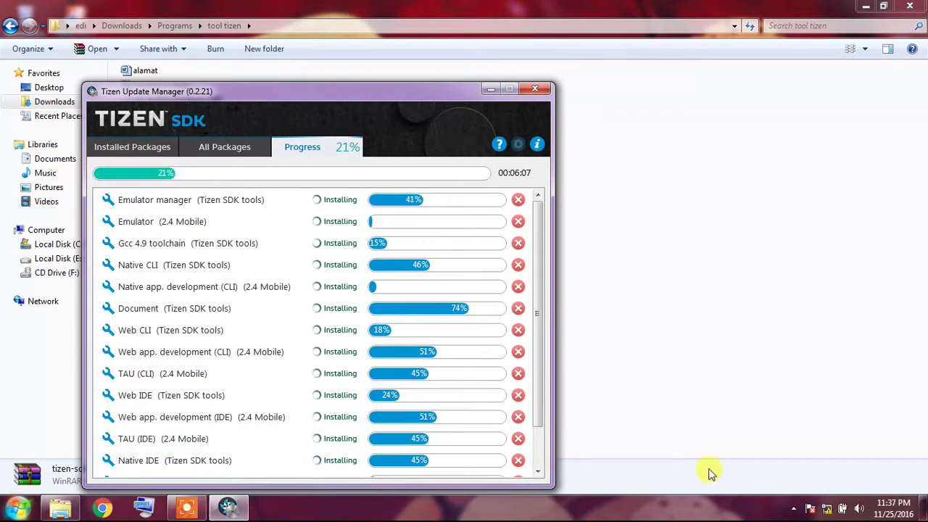
{"action": "mouse_move", "coordinate": [826, 514]}
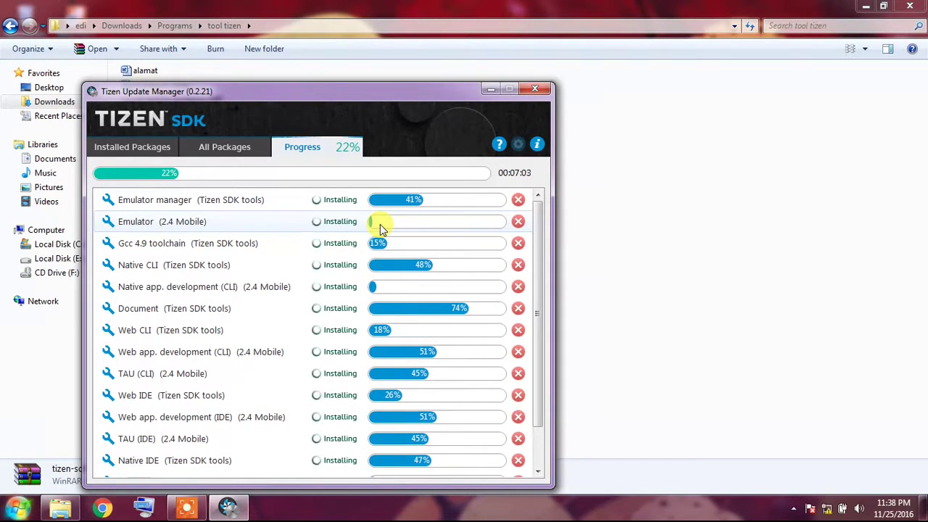
{"action": "left_click", "coordinate": [243, 151]}
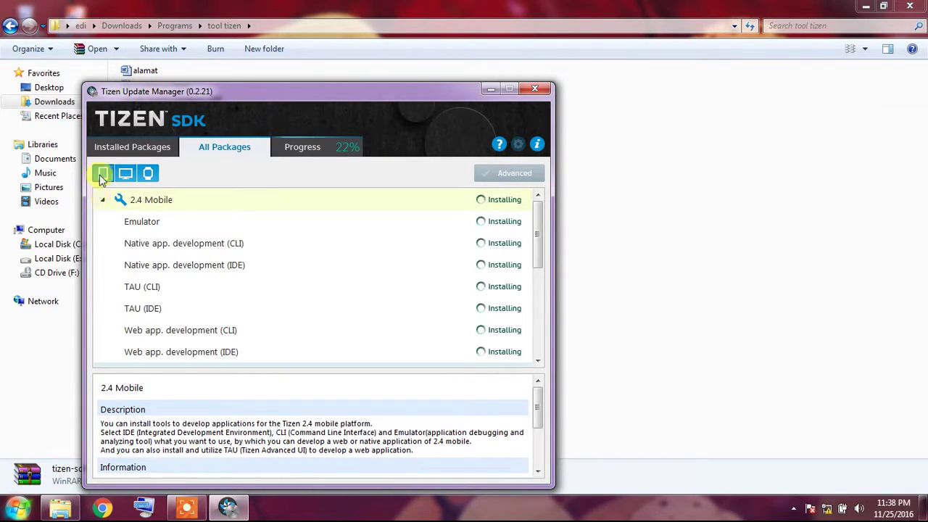
- Collapse the 2.4 Mobile and Tizen SDK tools groups, and monitor the installation through the progress and package views until it completes
{"action": "left_click", "coordinate": [105, 201]}
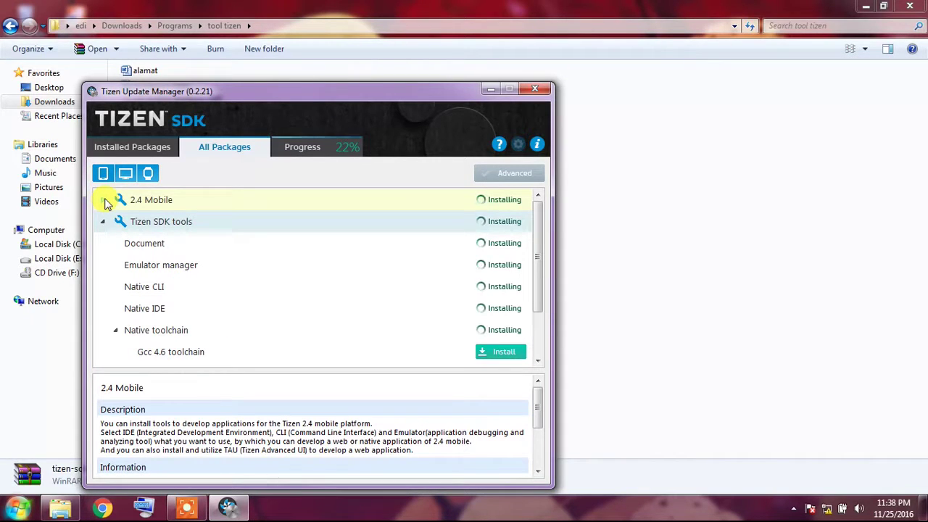
{"action": "left_click", "coordinate": [104, 224]}
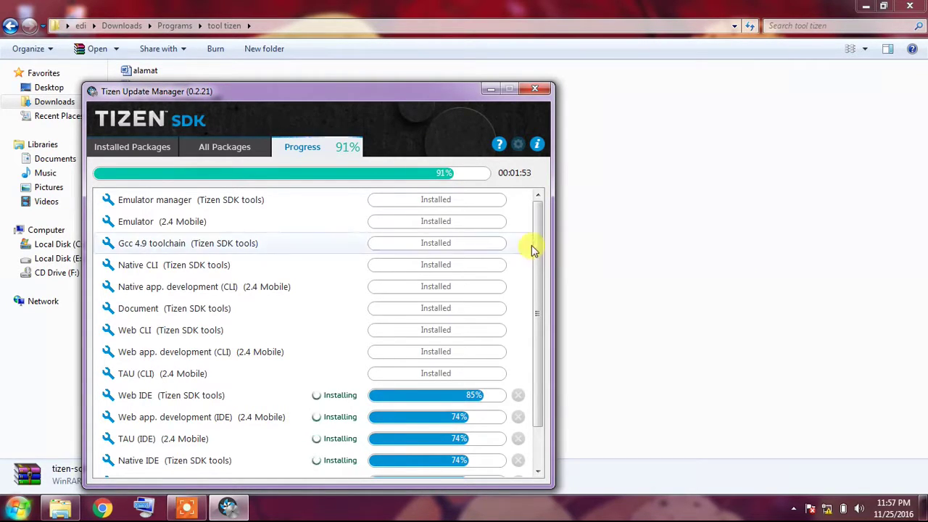
{"action": "left_click_drag", "start_coordinate": [540, 244], "coordinate": [541, 318]}
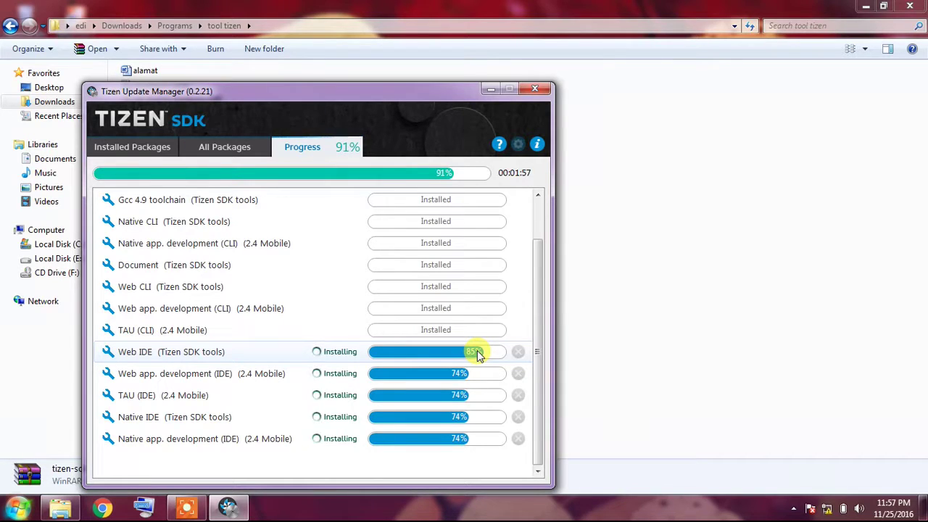
{"action": "left_click", "coordinate": [238, 147]}
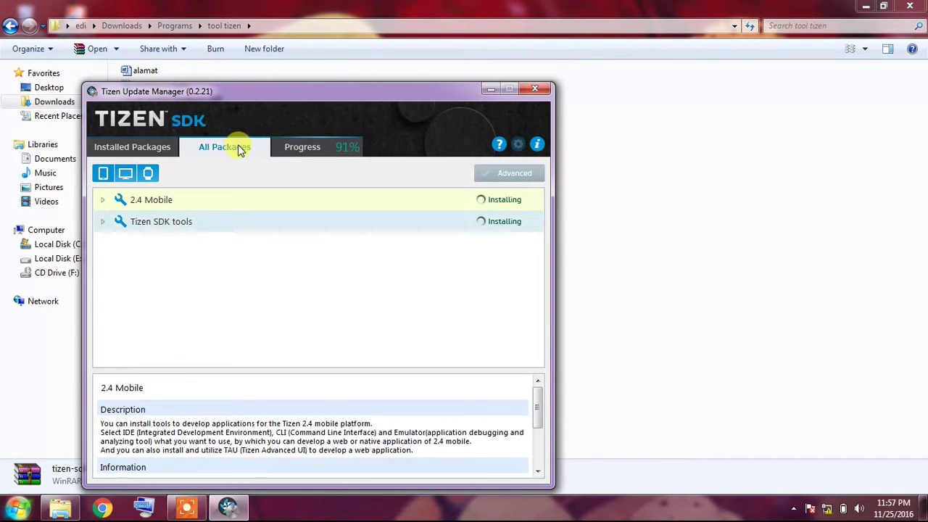
{"action": "left_click", "coordinate": [148, 147]}
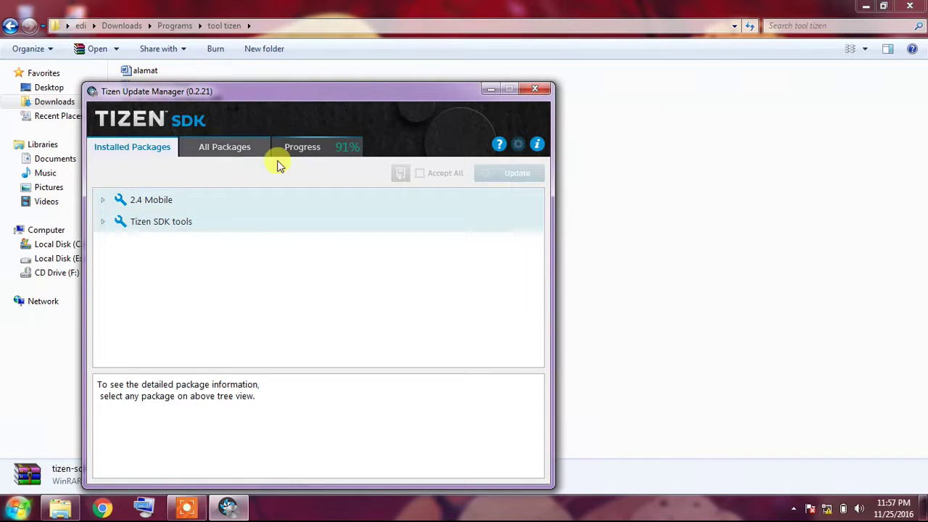
{"action": "left_click", "coordinate": [320, 145]}
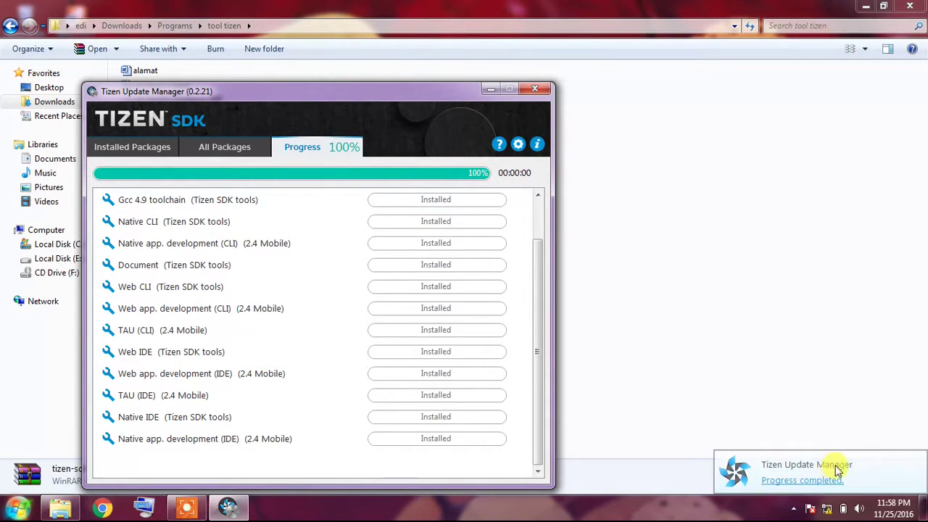
{"action": "left_click", "coordinate": [794, 481]}
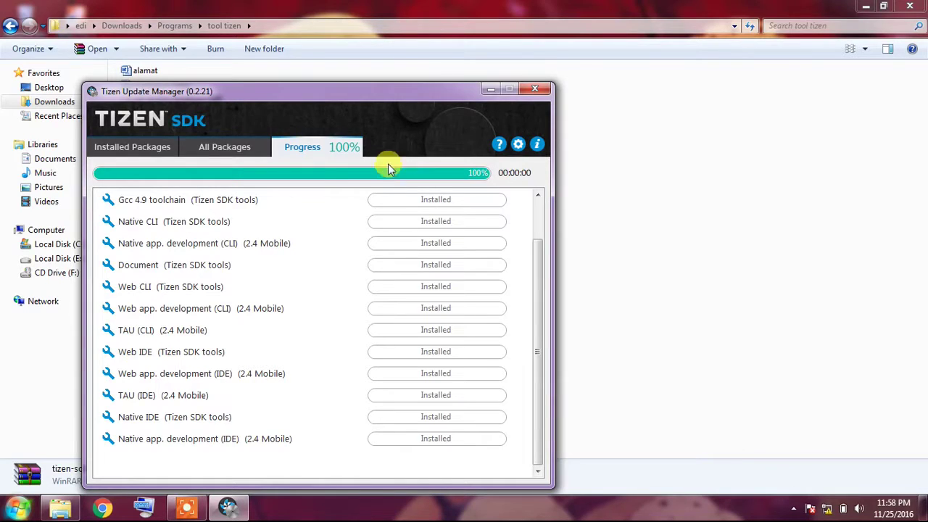
{"action": "left_click", "coordinate": [244, 148]}
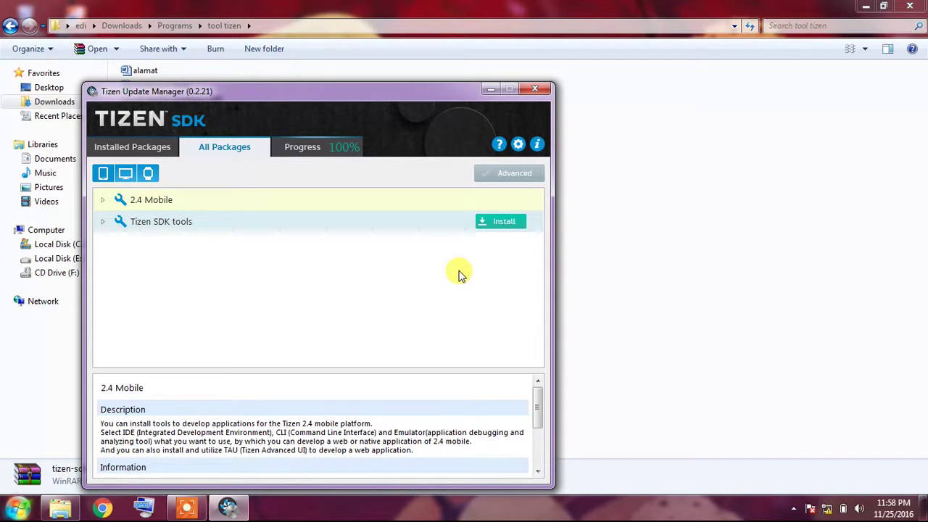
- Review the SDK Image install option and its image file selection in the configuration, and close it without applying changes
{"action": "left_click", "coordinate": [517, 143]}
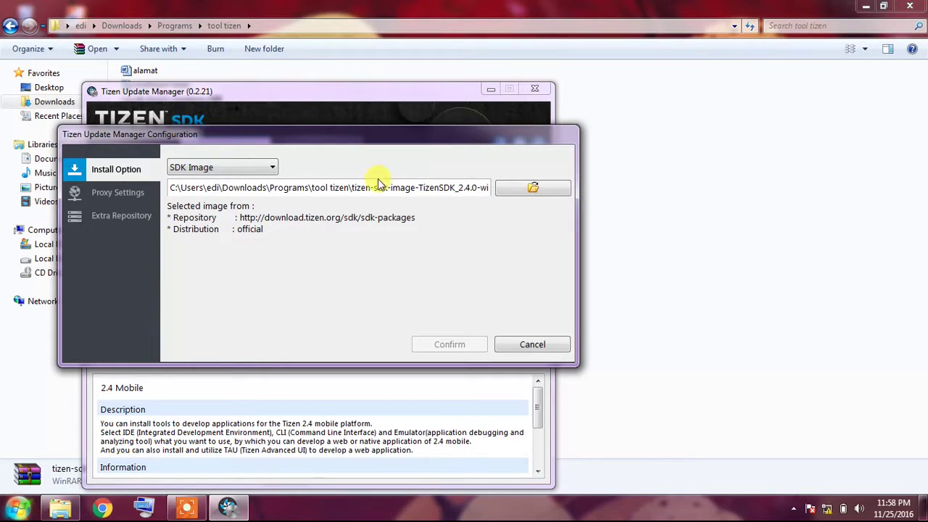
{"action": "left_click", "coordinate": [250, 171]}
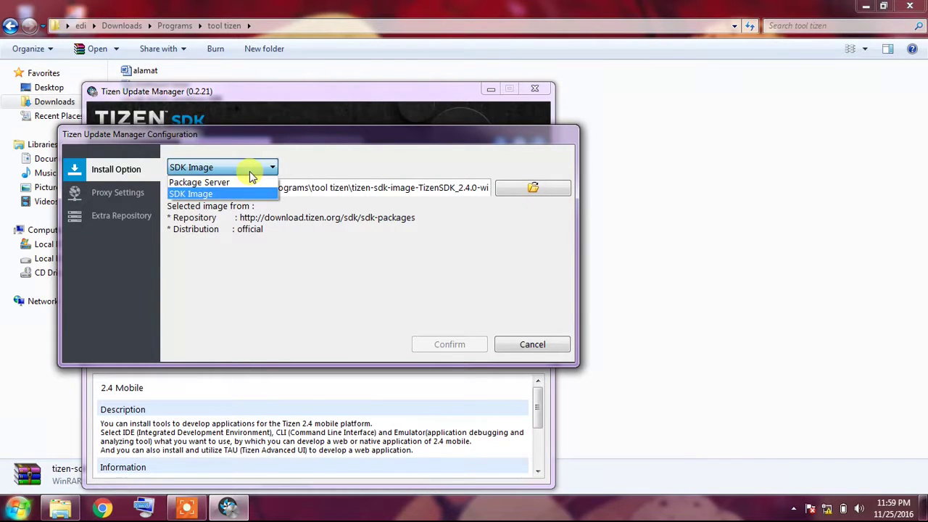
{"action": "left_click", "coordinate": [242, 197]}
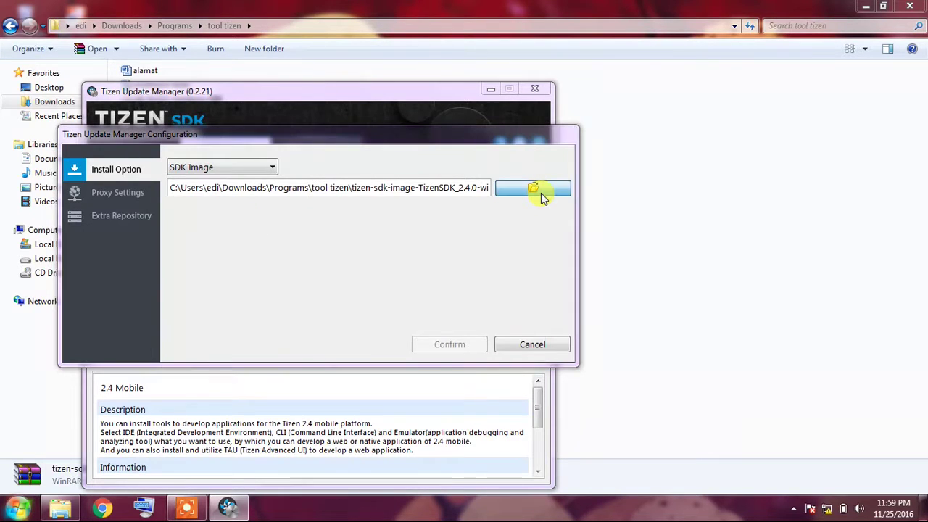
{"action": "left_click", "coordinate": [541, 194]}
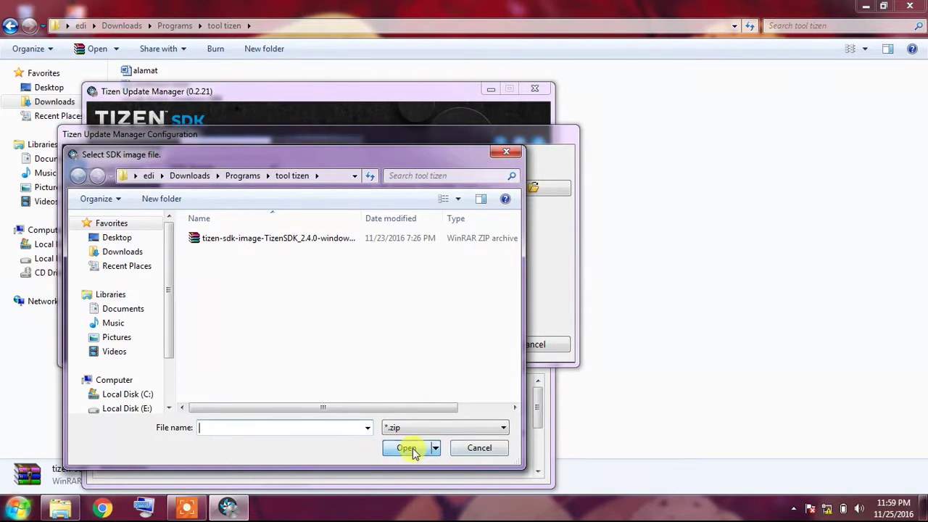
{"action": "left_click", "coordinate": [477, 448]}
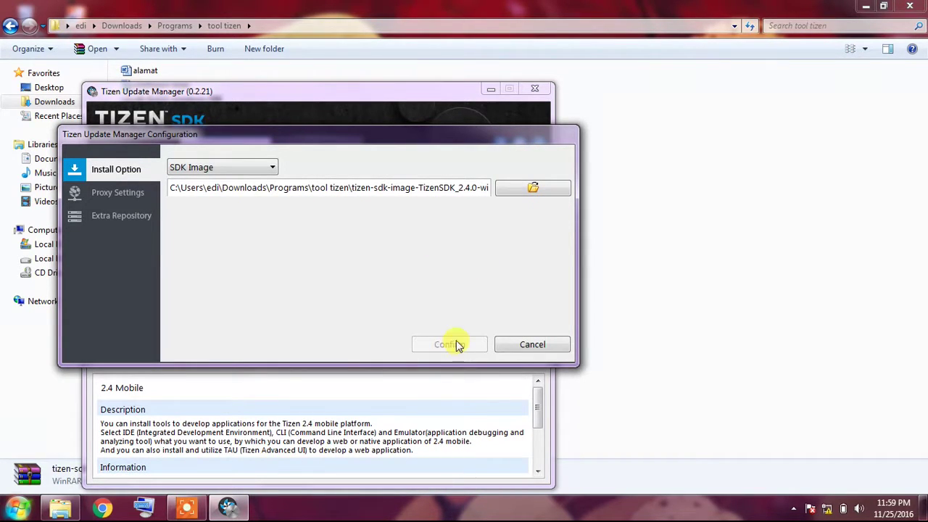
{"action": "left_click", "coordinate": [528, 348]}
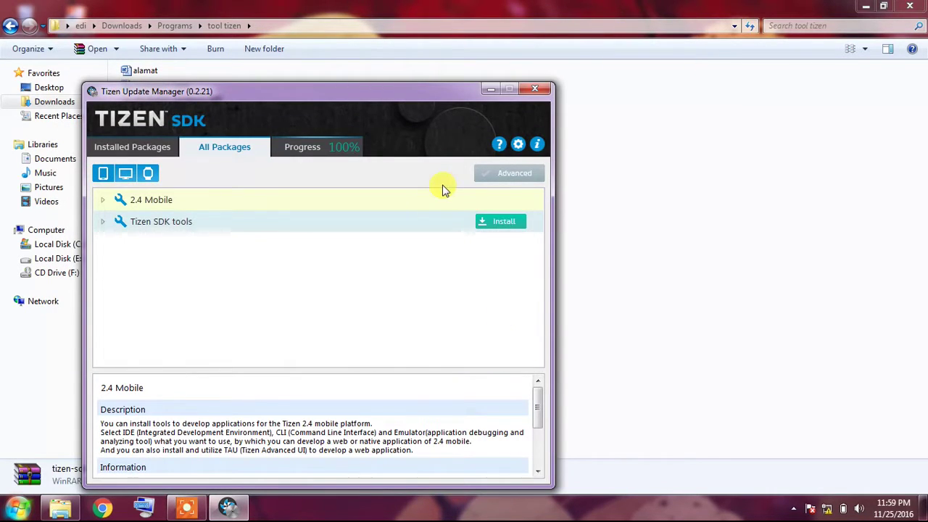
- Turn off the mobile profile filter and examine the installed packages in the 2.4 Mobile group
{"action": "left_click", "coordinate": [104, 175]}
{"action": "left_click", "coordinate": [139, 148]}
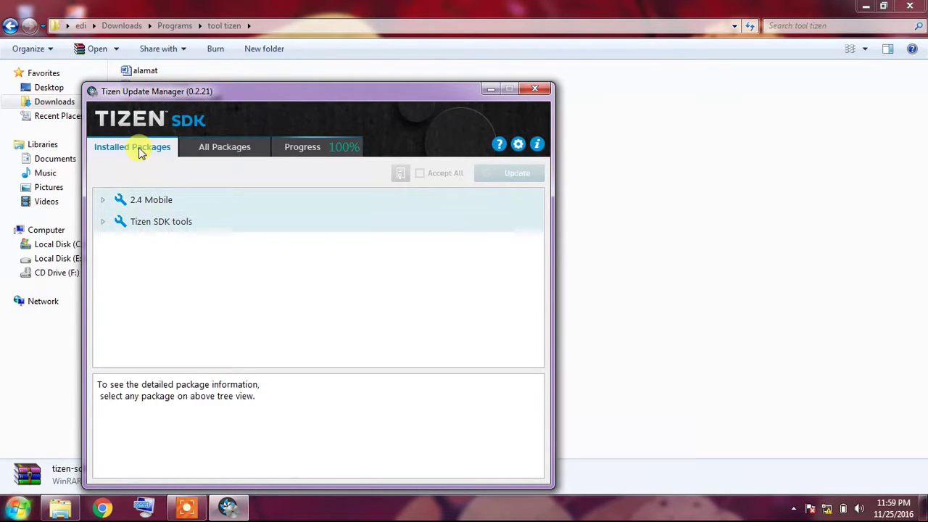
{"action": "left_click", "coordinate": [104, 206]}
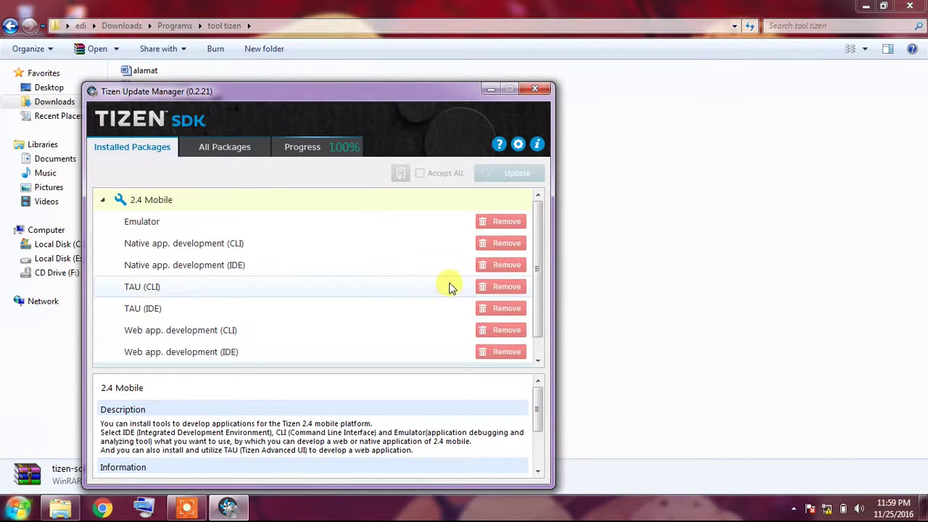
{"action": "left_click_drag", "start_coordinate": [539, 243], "coordinate": [540, 303]}
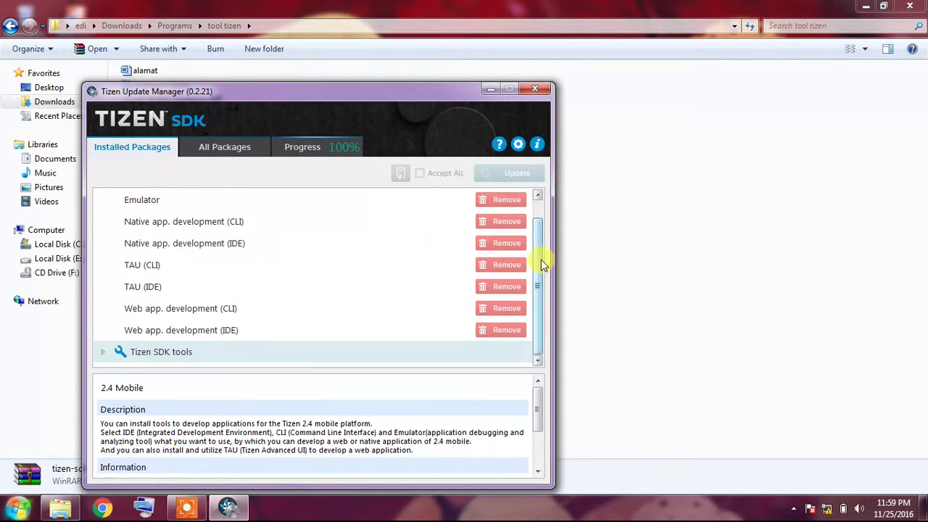
{"action": "left_click_drag", "start_coordinate": [540, 259], "coordinate": [541, 241]}
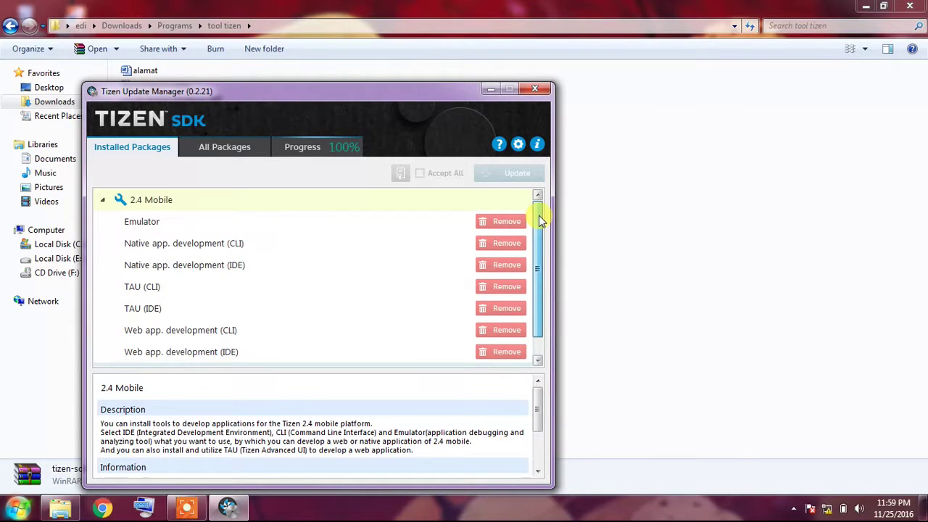
- Recheck the installation progress of the individual packages and return to the list of all packages
{"action": "left_click", "coordinate": [243, 145]}
{"action": "left_click", "coordinate": [294, 148]}
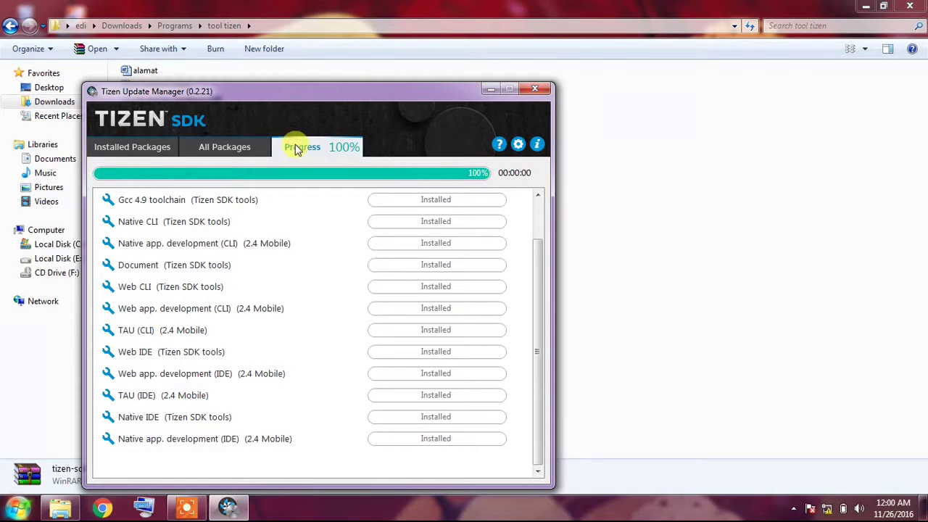
{"action": "left_click", "coordinate": [251, 149]}
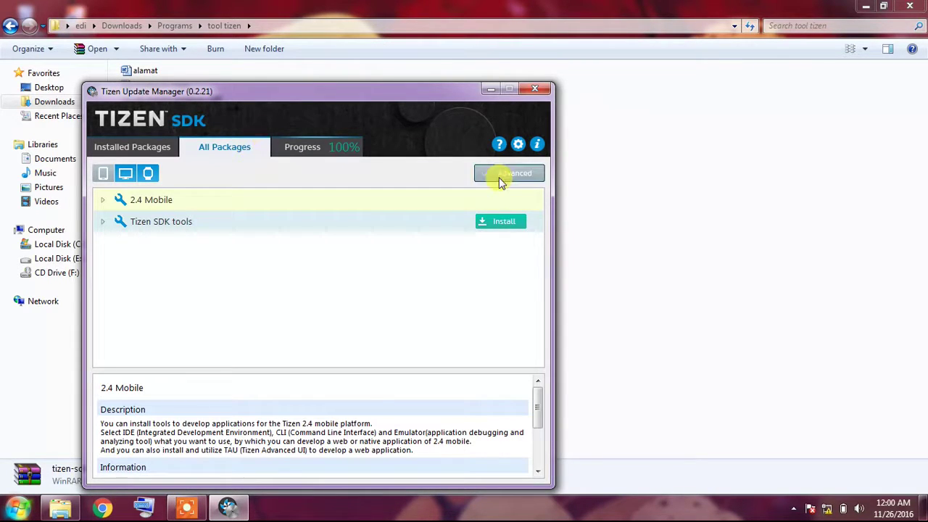